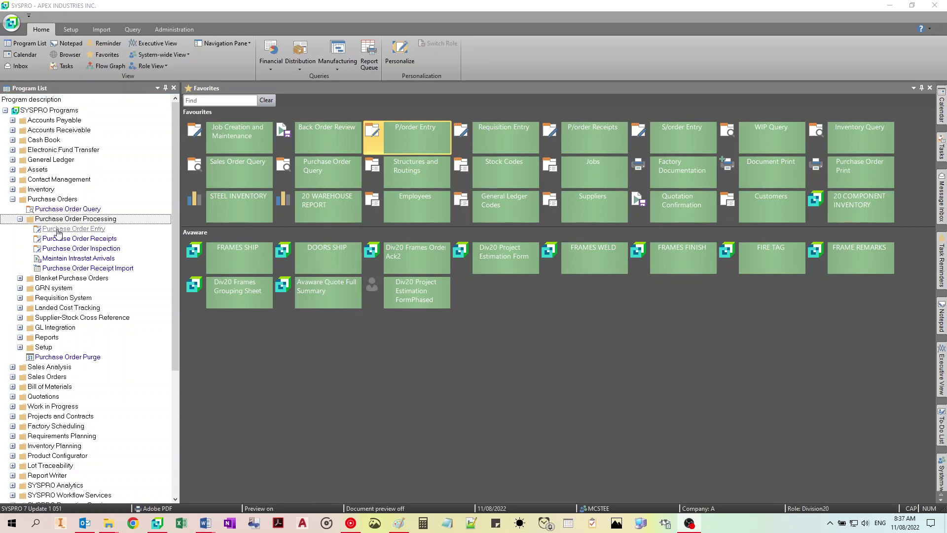
- Launch Purchase Order Entry from the Program List and maximize its window
double_click(73, 230)
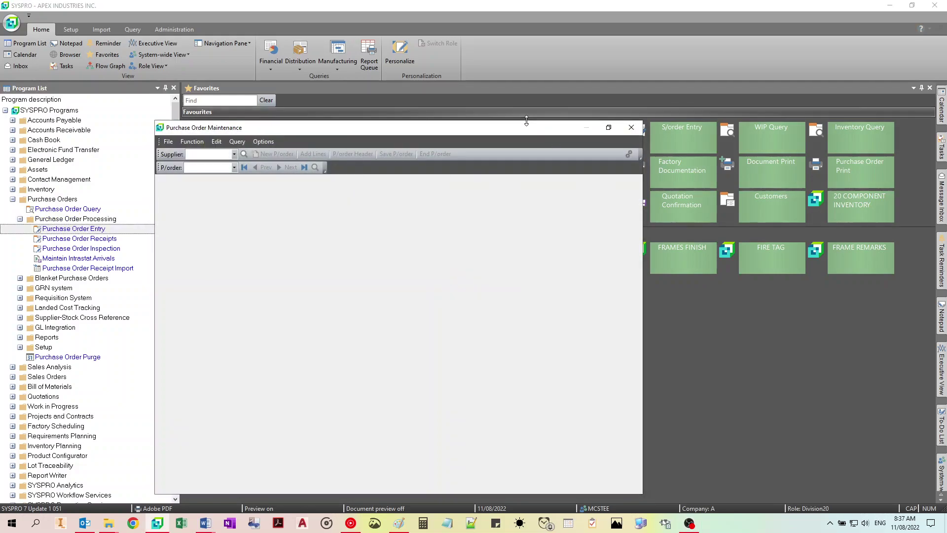
double_click(529, 127)
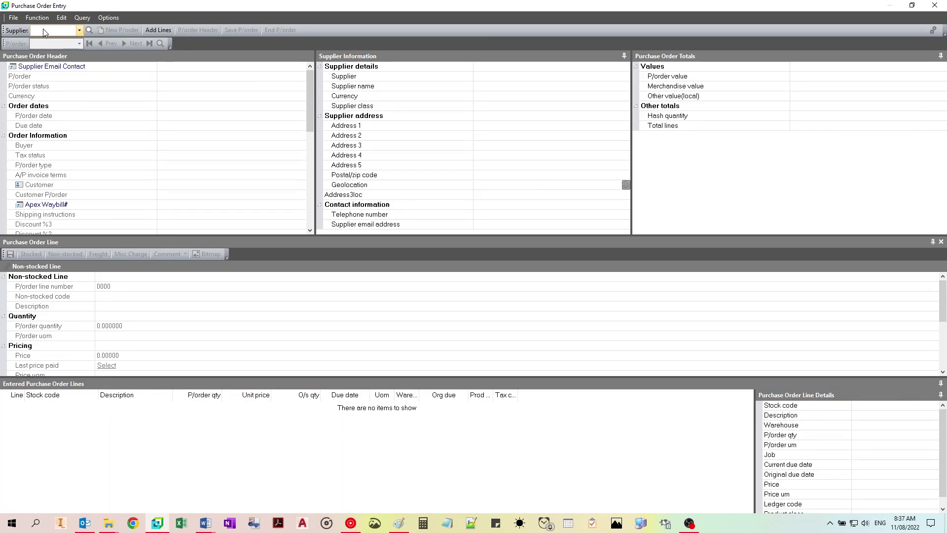
- Find suppliers matching SENTRY and select Sentry Security Fasteners Inc for the order
click(89, 31)
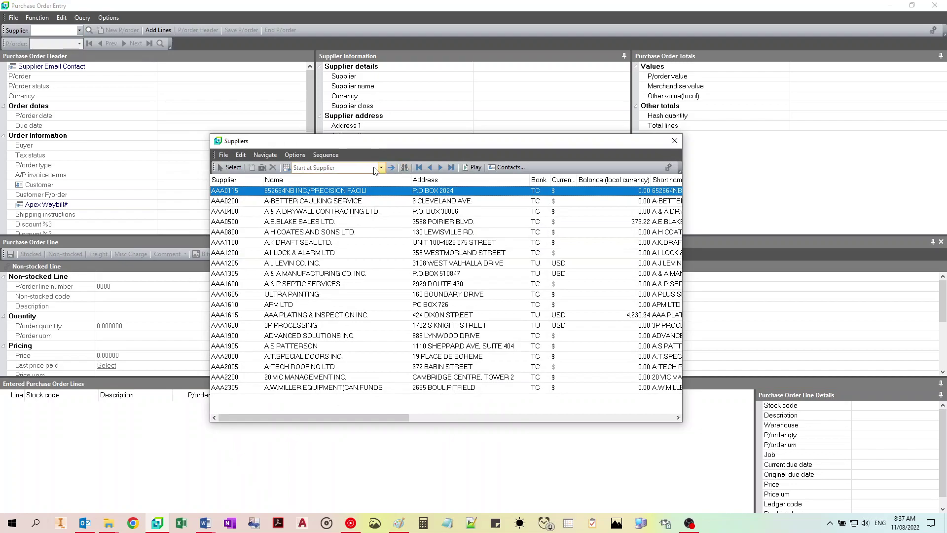
click(407, 167)
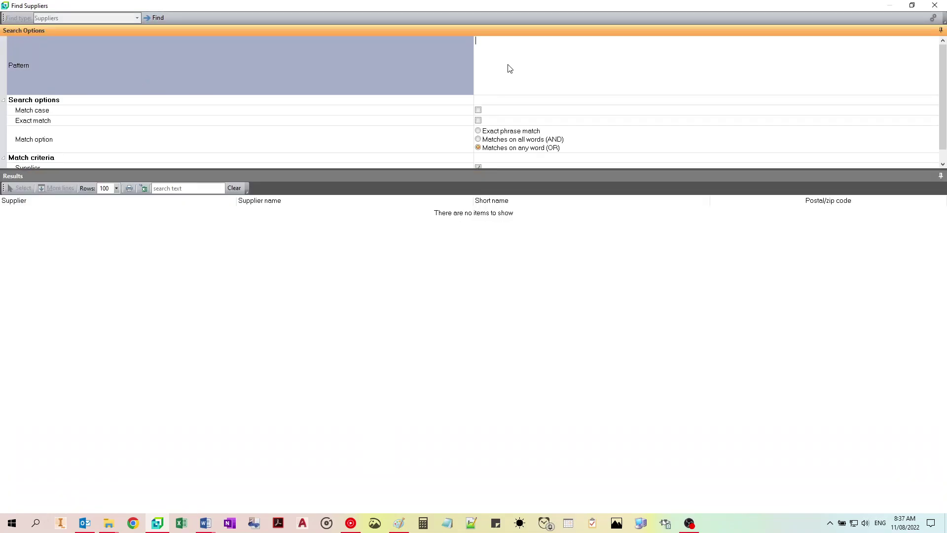
text(SENTRY)
click(520, 65)
click(551, 50)
key(Return)
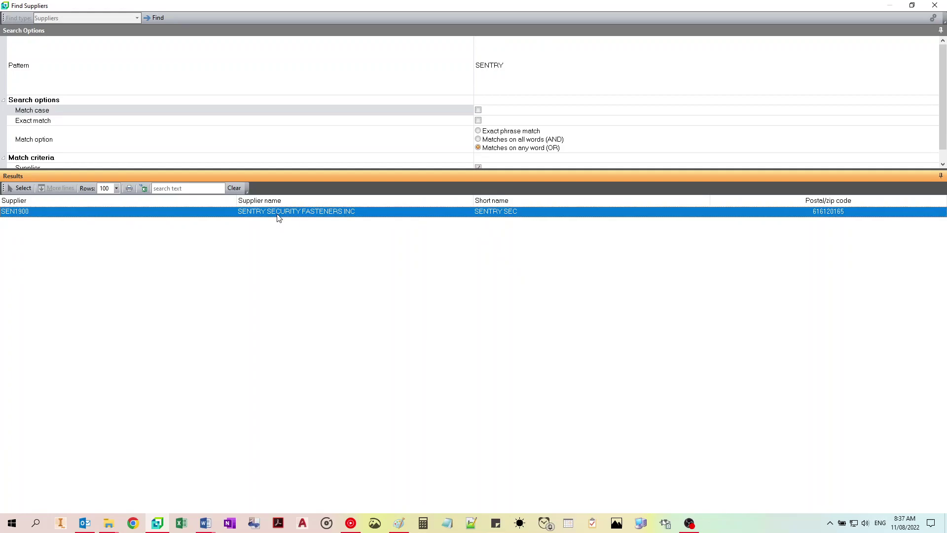
double_click(270, 214)
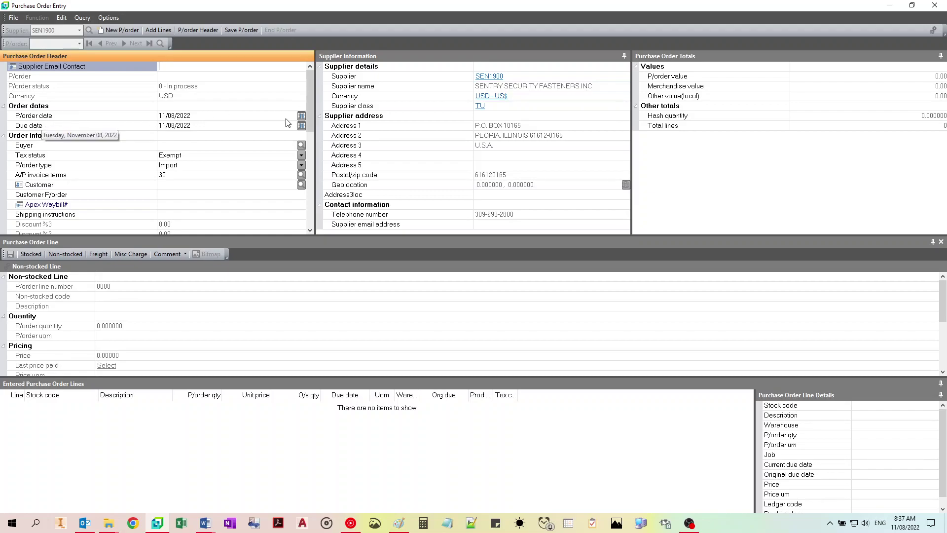
- Set the due date to December 2, 2022 and the buyer to MCS
click(301, 125)
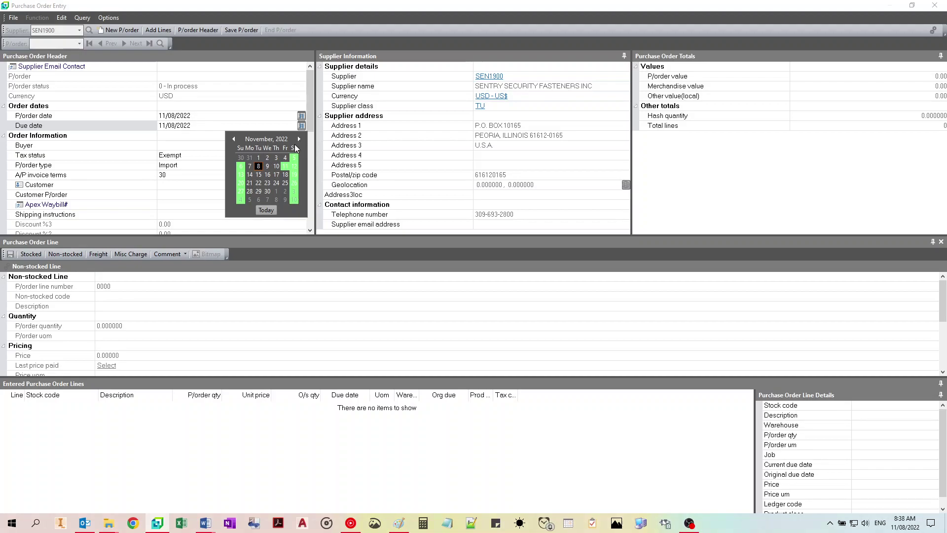
click(285, 191)
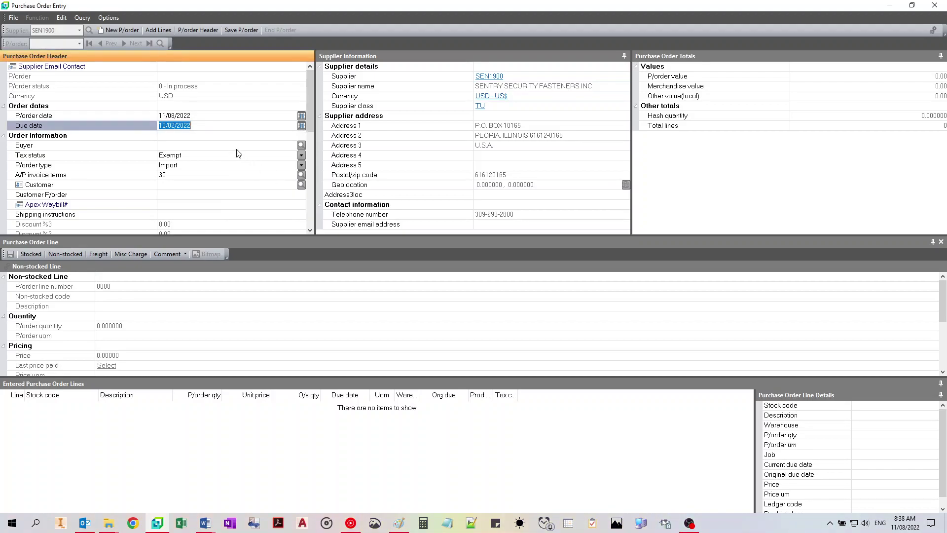
click(181, 146)
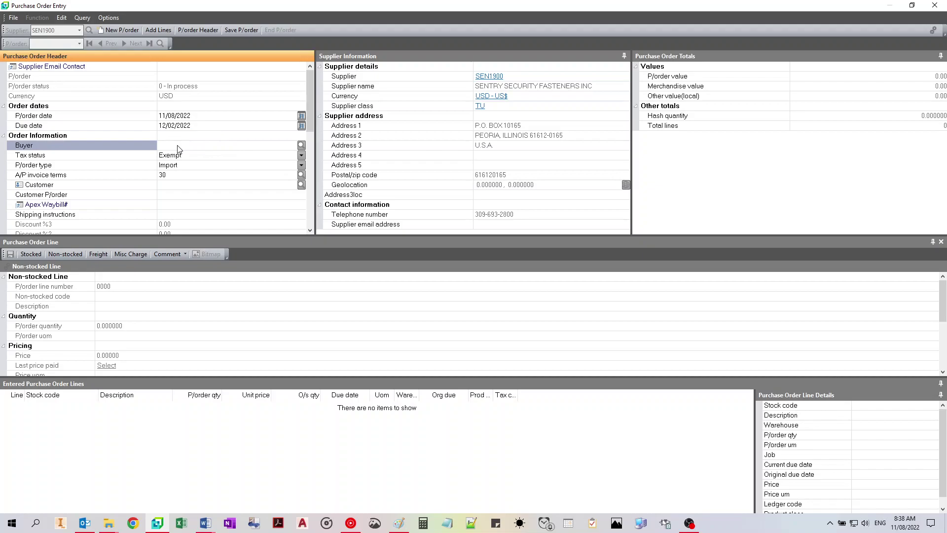
text(MCS)
click(231, 157)
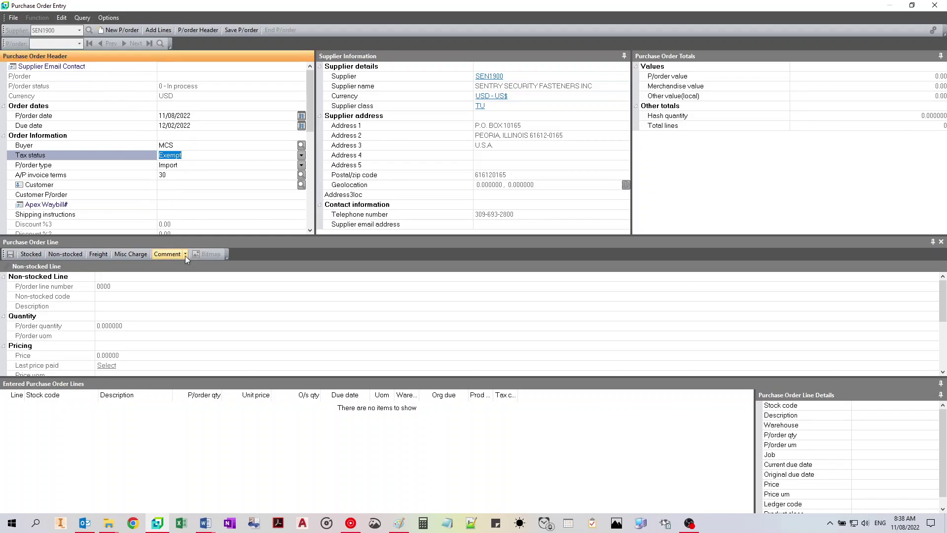
- Start order line 0001 and switch it from stocked to non-stocked
click(26, 254)
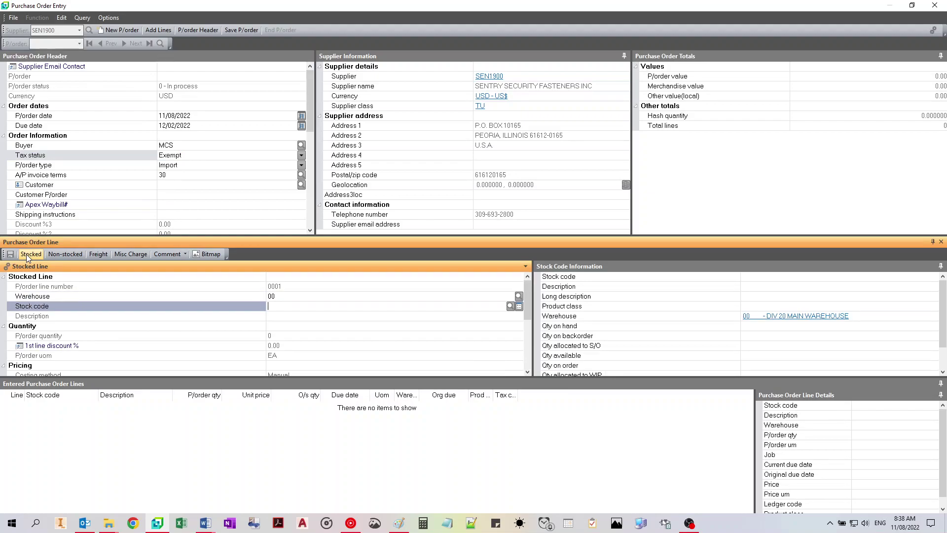
click(59, 253)
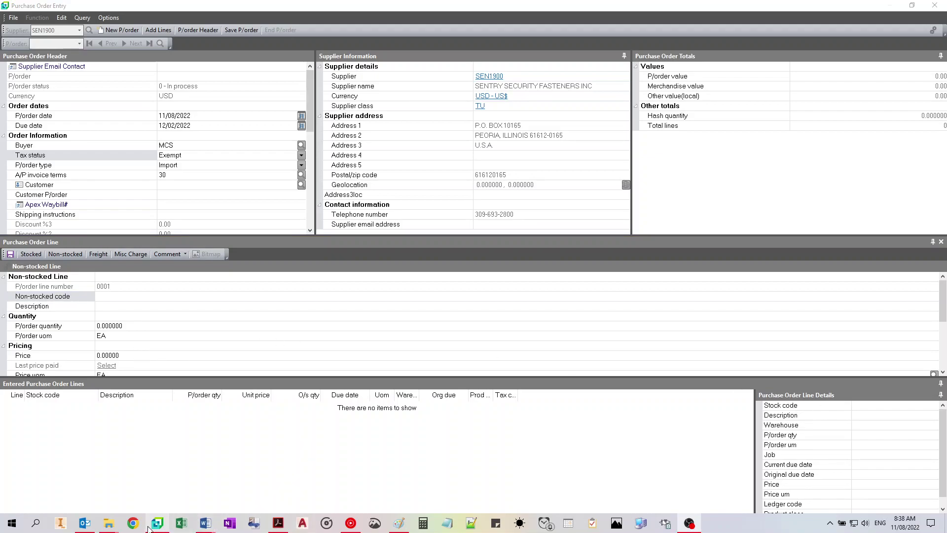
- Copy item ID T14-20-034BHALY - 1/4-20x3/4" from the quote into the non-stocked code
click(278, 523)
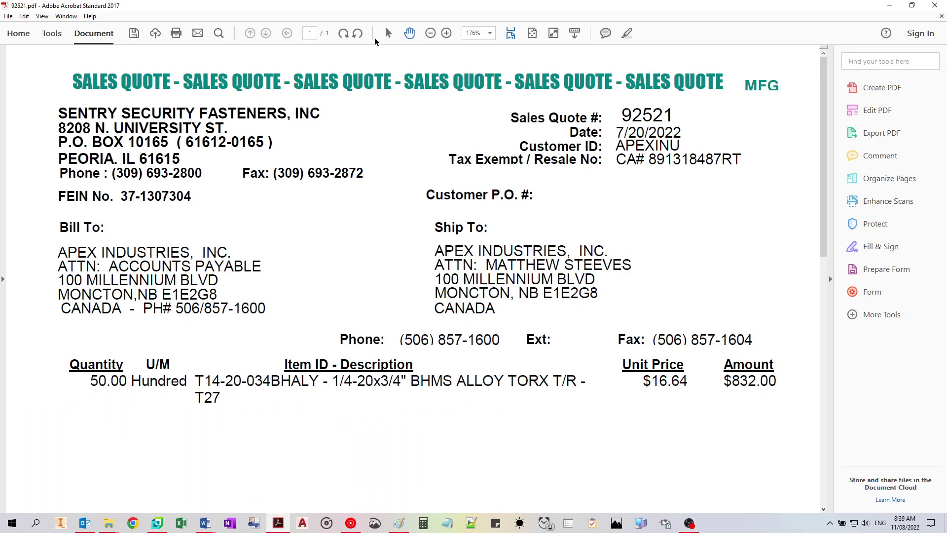
click(389, 34)
drag(196, 380, 406, 381)
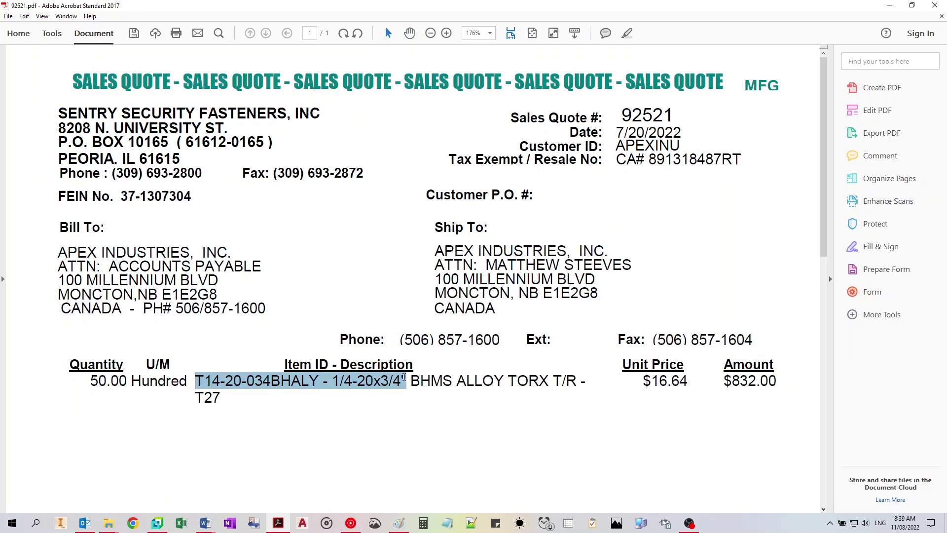
right_click(314, 379)
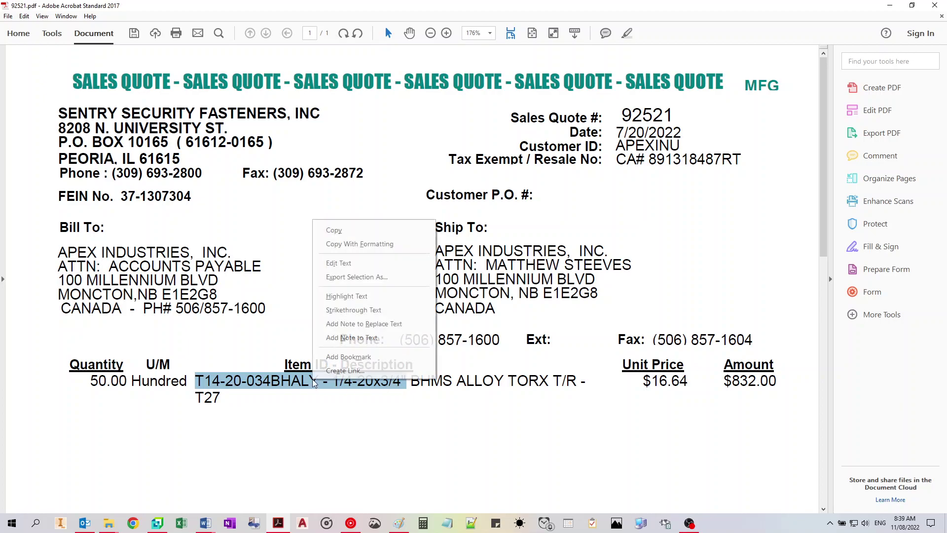
click(340, 230)
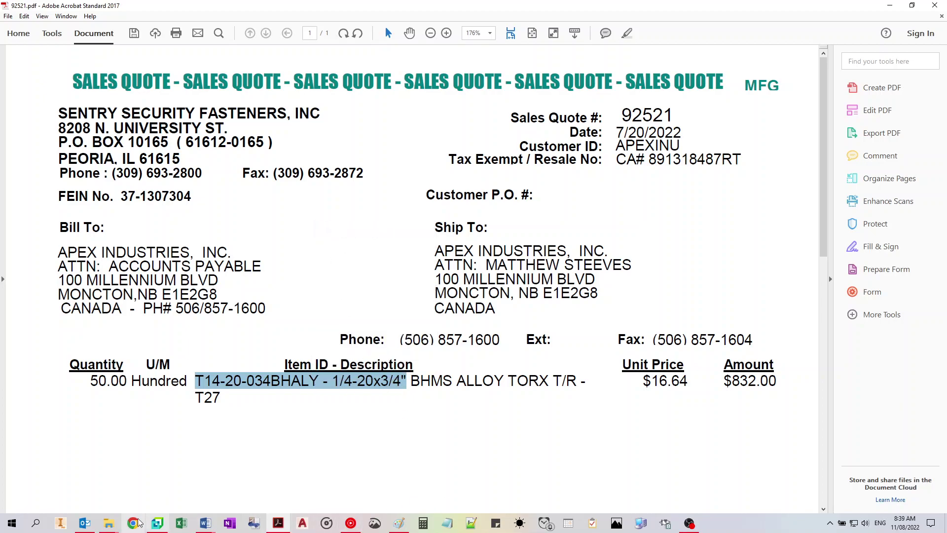
click(157, 523)
click(104, 297)
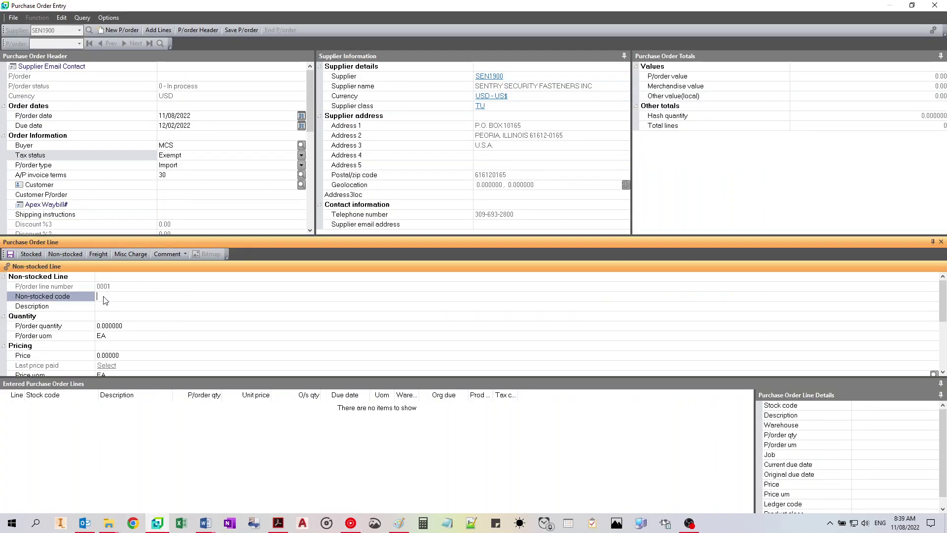
right_click(106, 299)
click(127, 339)
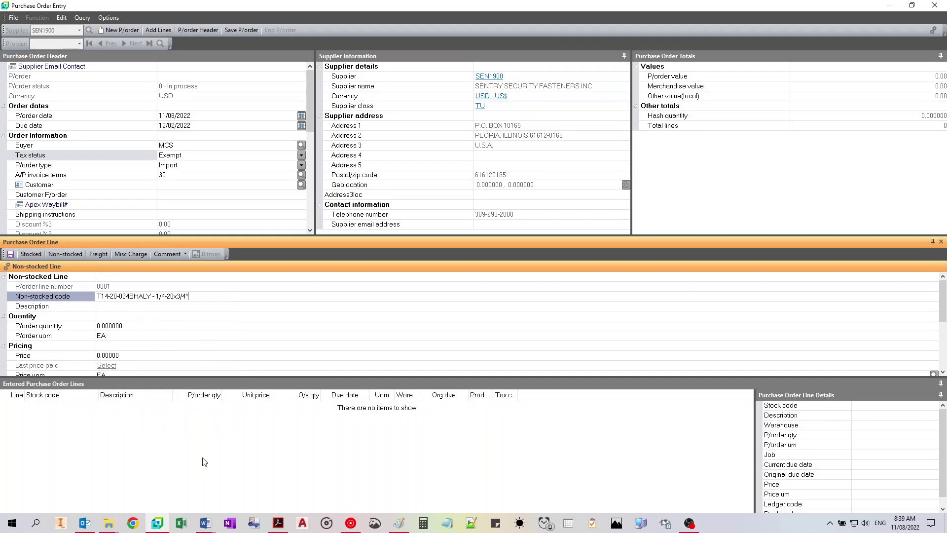
- Copy the description BHMS ALLOY TORX T/R - from the quote PDF
click(301, 524)
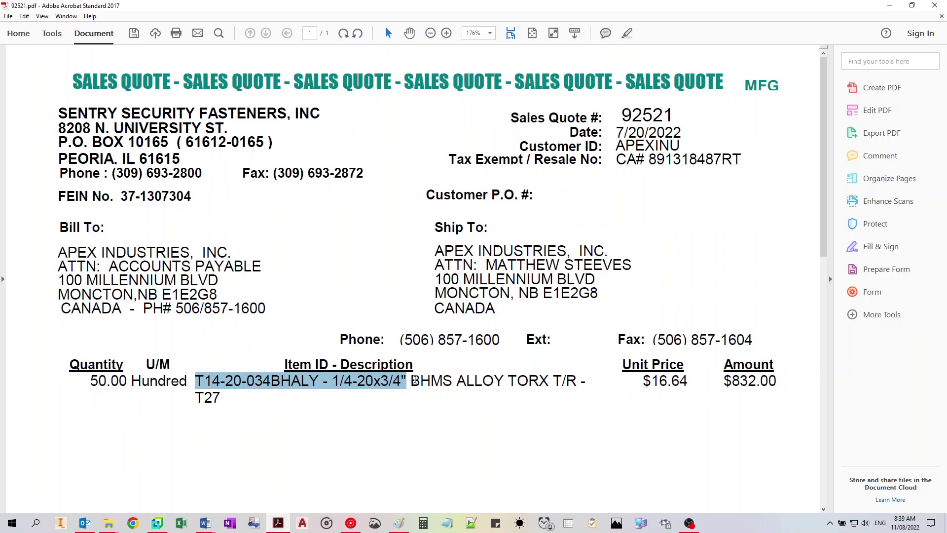
drag(217, 397, 579, 376)
click(433, 381)
right_click(582, 388)
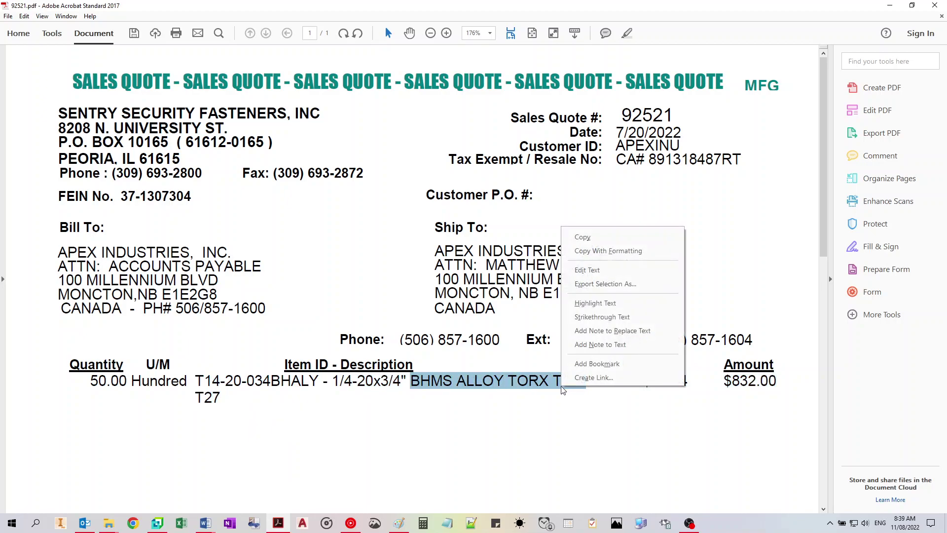
click(586, 237)
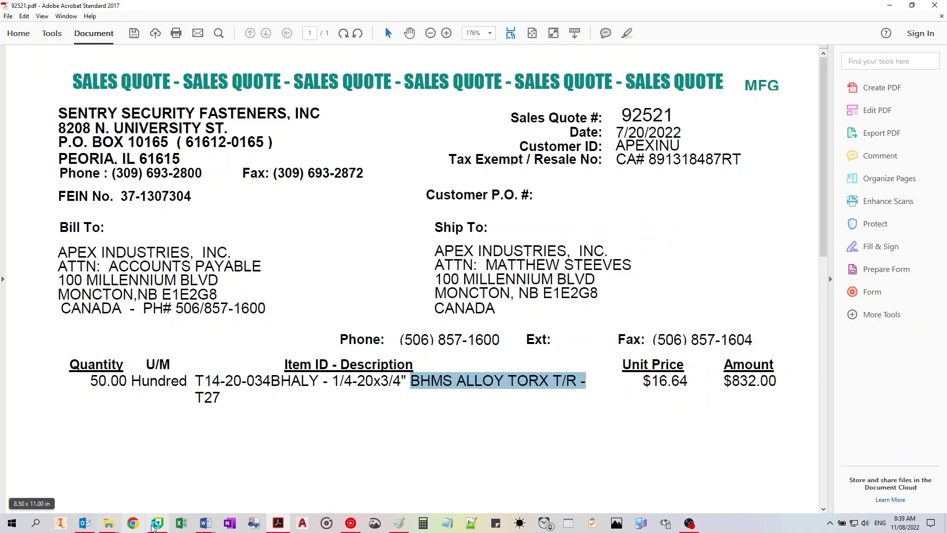
click(157, 523)
- Paste the copied description and append T27 so it reads BHMS ALLOY TORX T/R - T27
click(108, 307)
right_click(107, 307)
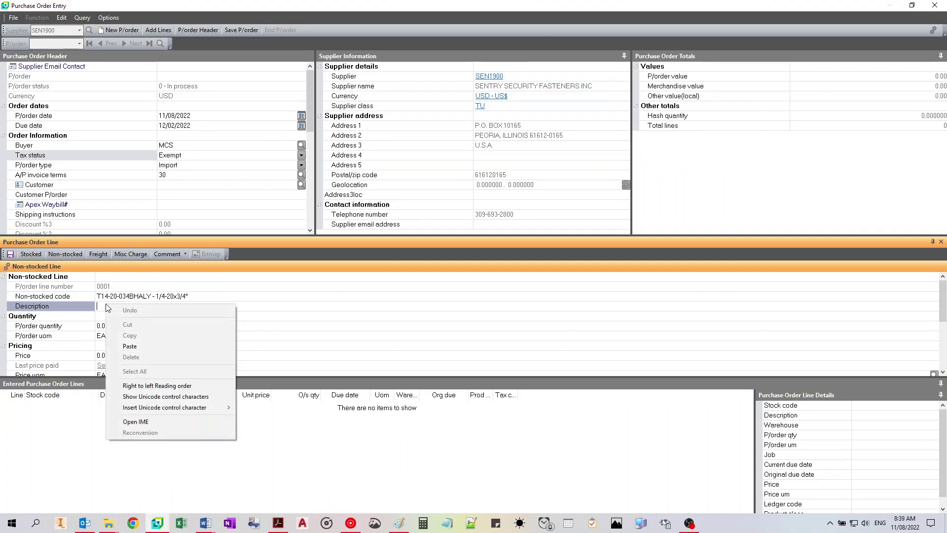
click(132, 346)
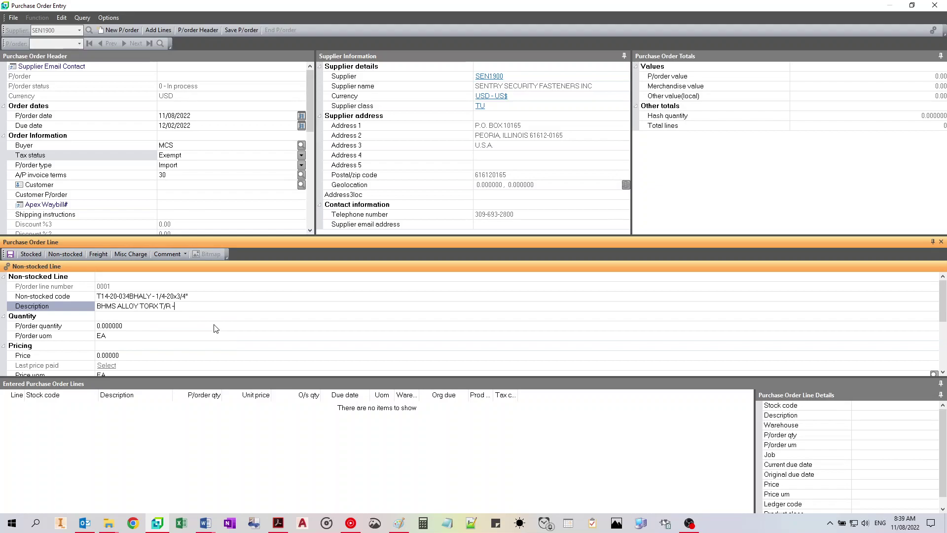
click(278, 523)
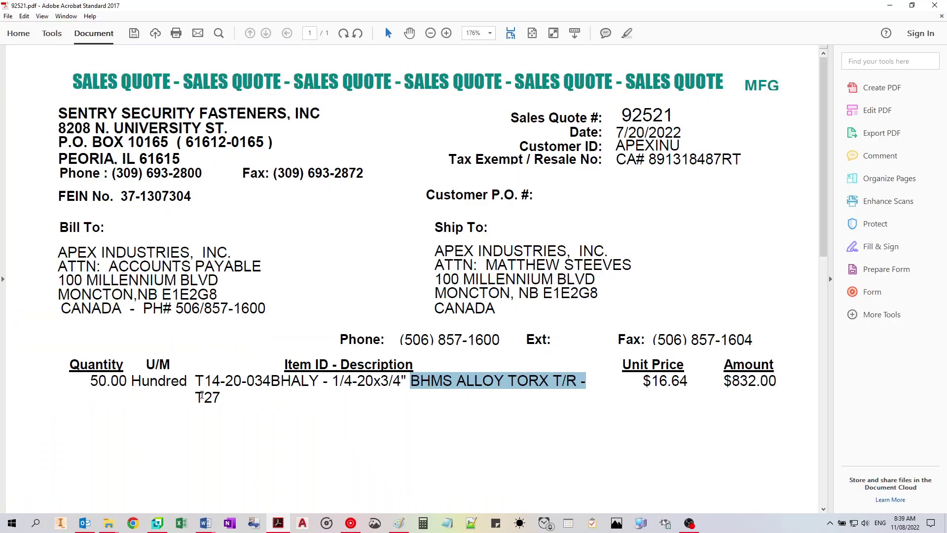
click(157, 523)
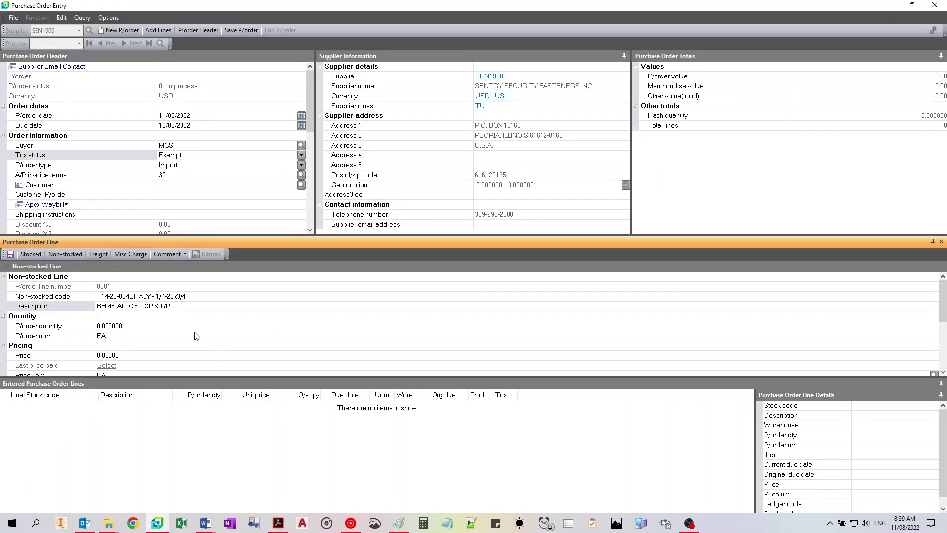
click(184, 308)
text(T27)
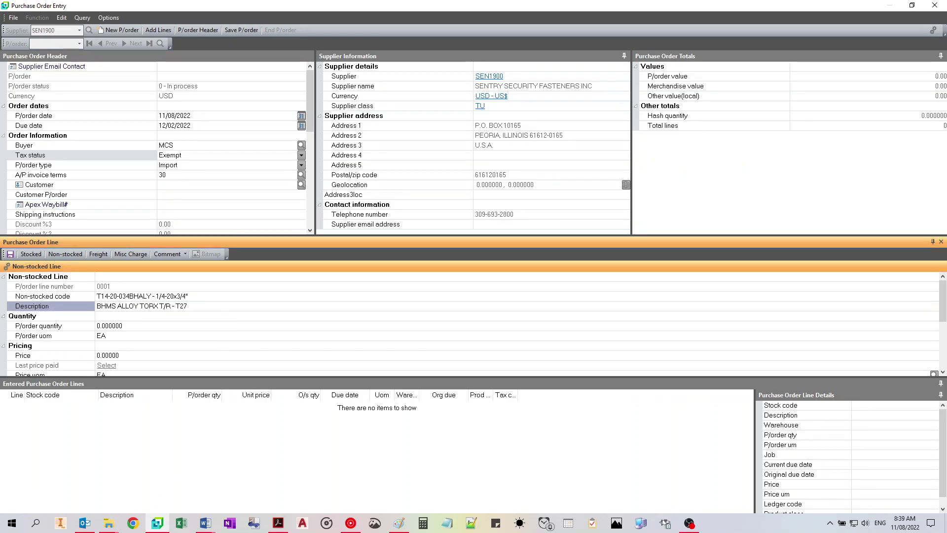
key(Tab)
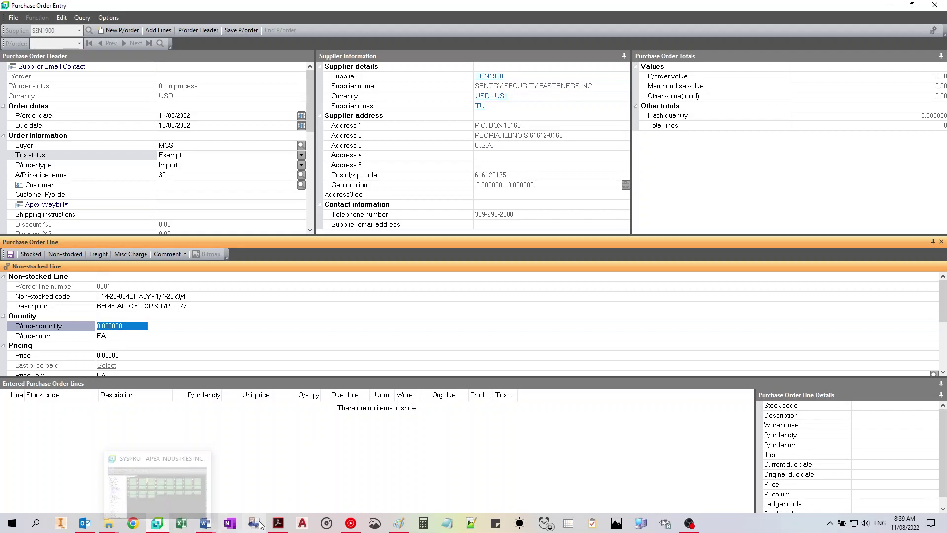
click(278, 523)
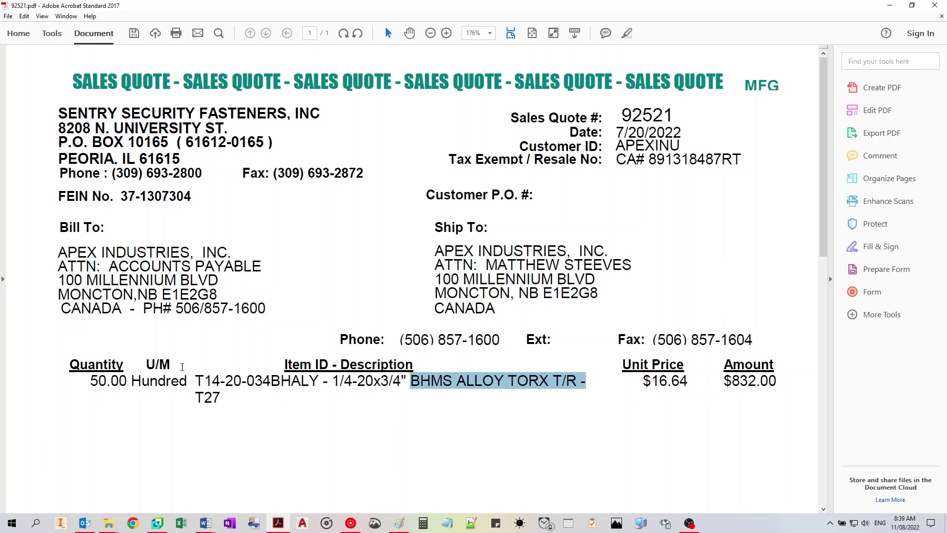
- Enter an order quantity of 5000 EA, converted from the quote's 50 hundred
drag(88, 381, 106, 381)
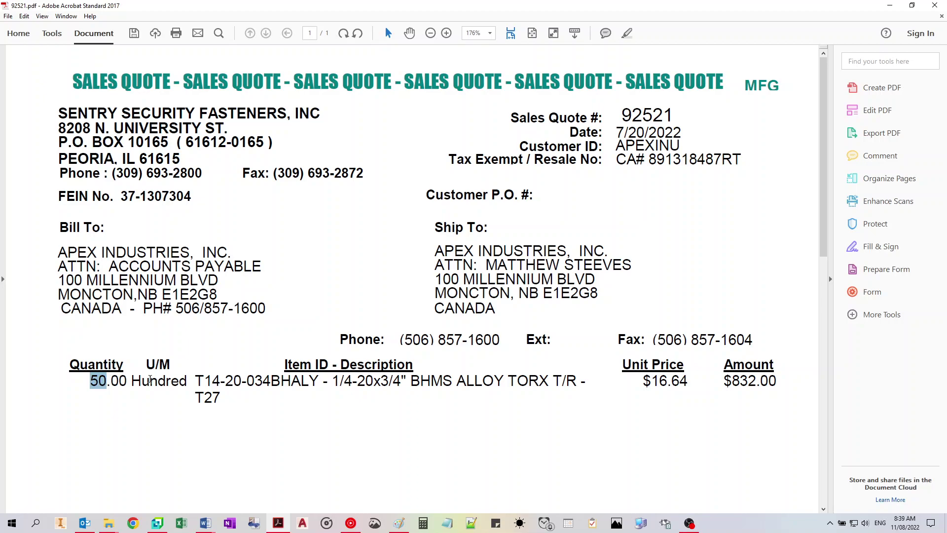
click(158, 523)
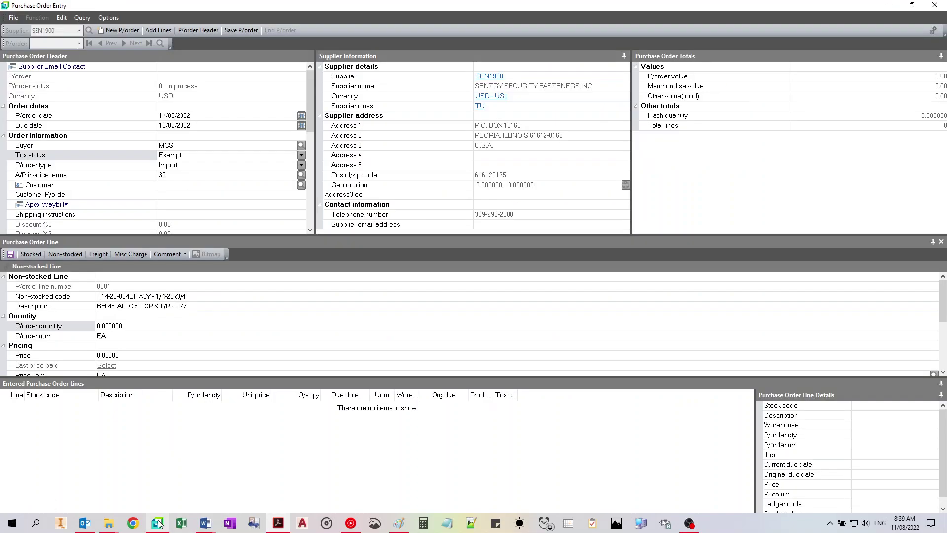
click(127, 328)
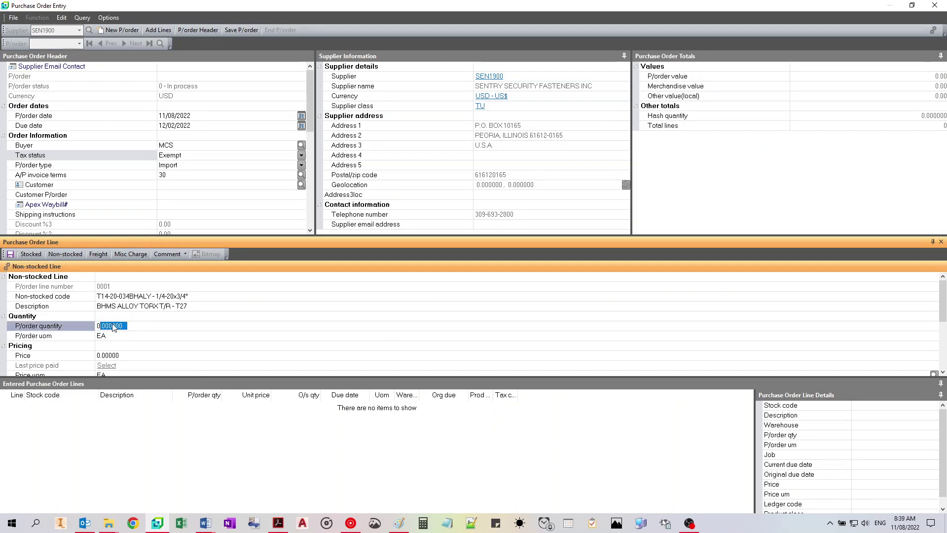
key(BackSpace)
key(Return)
key(Return)
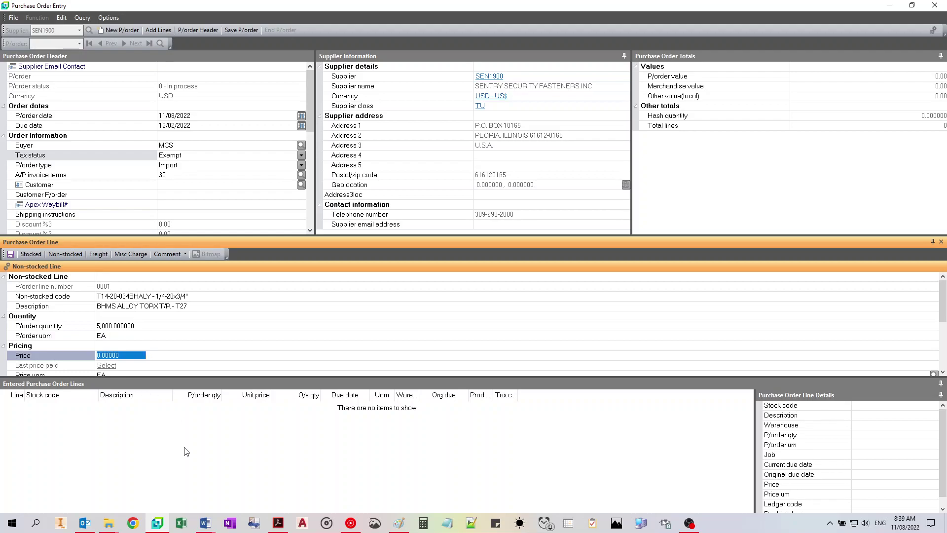
click(284, 526)
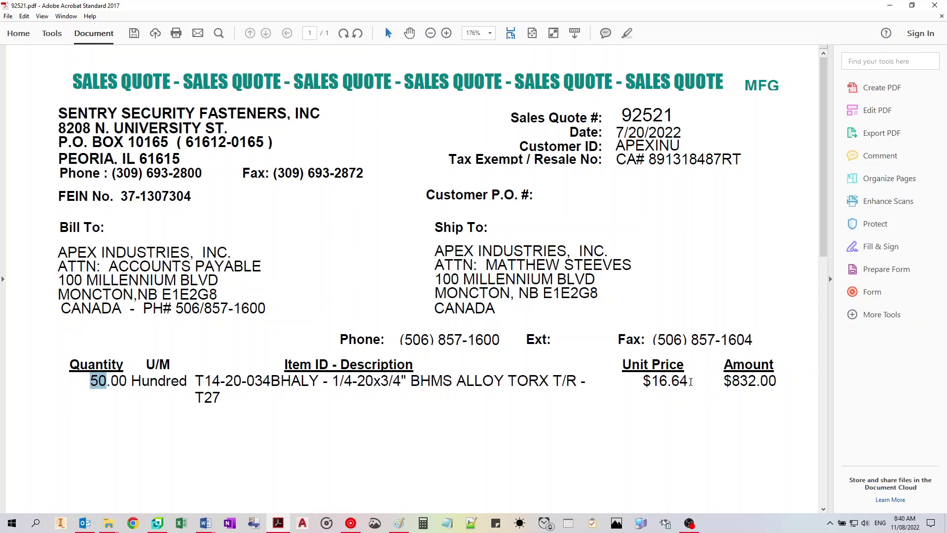
- Enter a unit price of 0.1664 per EA, converted from the quote's $16.64 per hundred
click(651, 381)
click(157, 522)
click(67, 355)
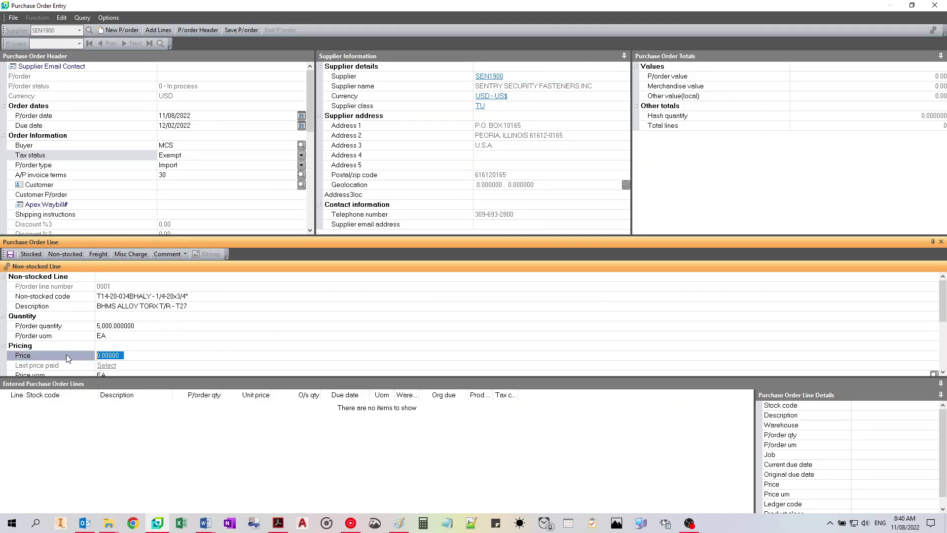
text(0.1664)
key(Tab)
click(277, 527)
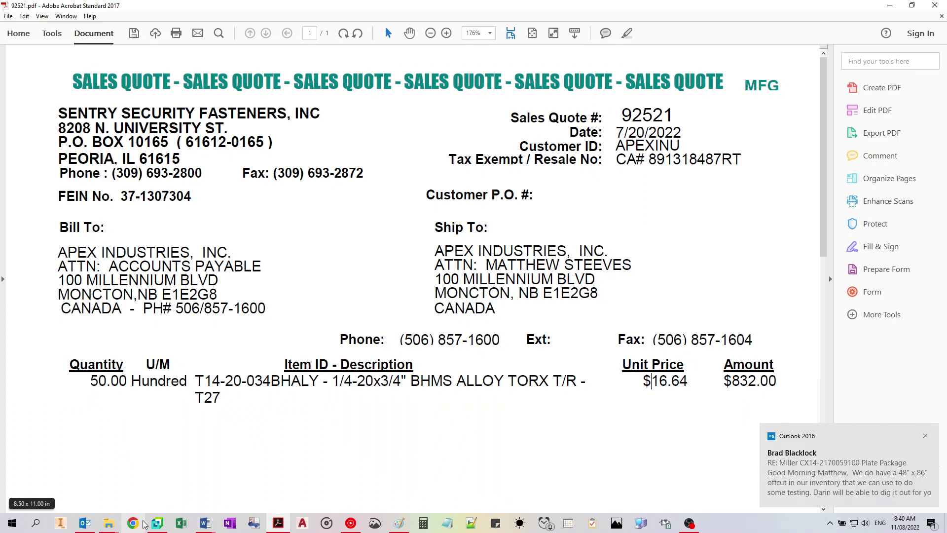
click(925, 436)
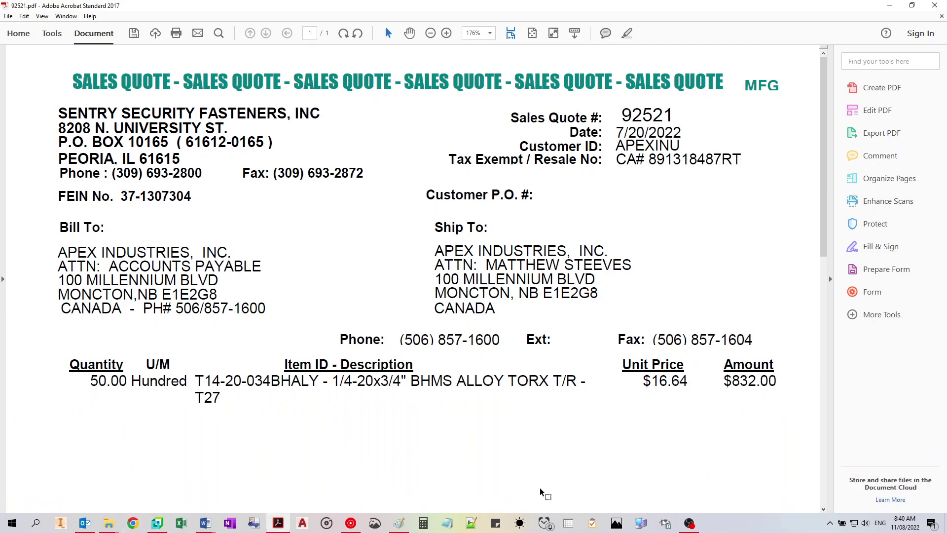
click(156, 522)
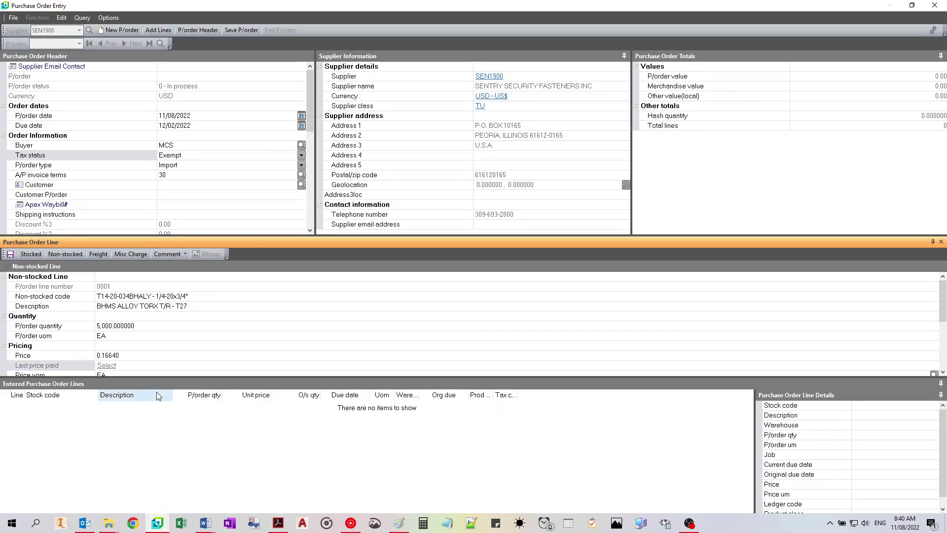
click(126, 366)
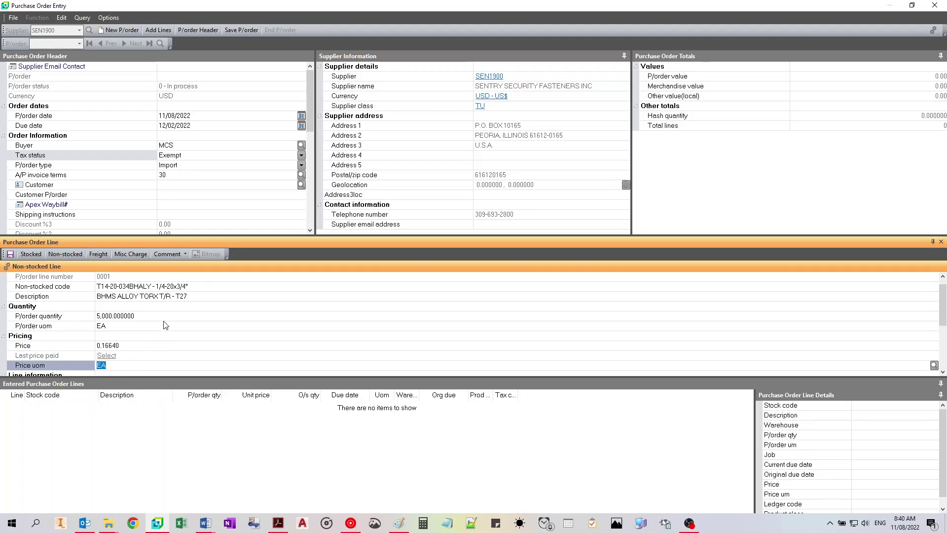
- Pick job 09543110 SHOP SUPL: CONSUMABLE from the Jobs list and accept product class 300
scroll(147, 324, down, 1)
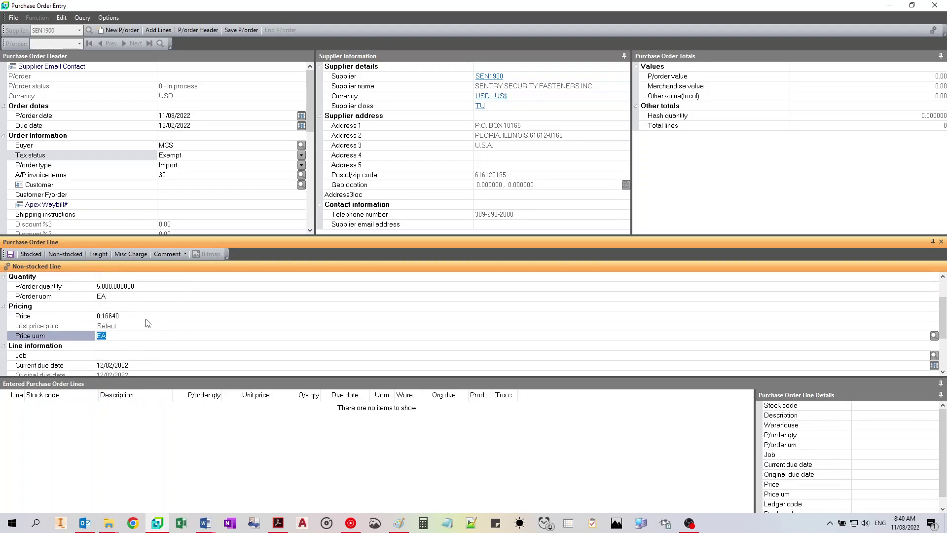
click(99, 358)
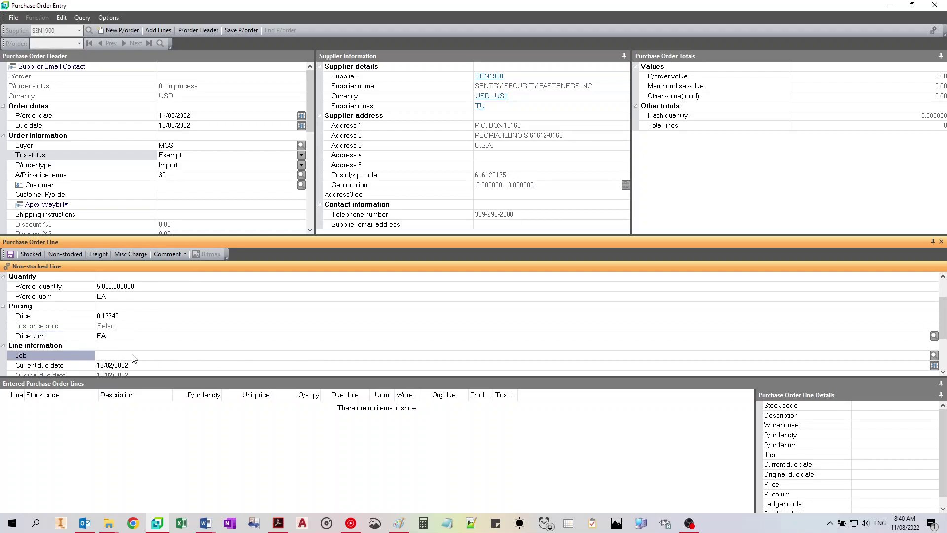
click(934, 355)
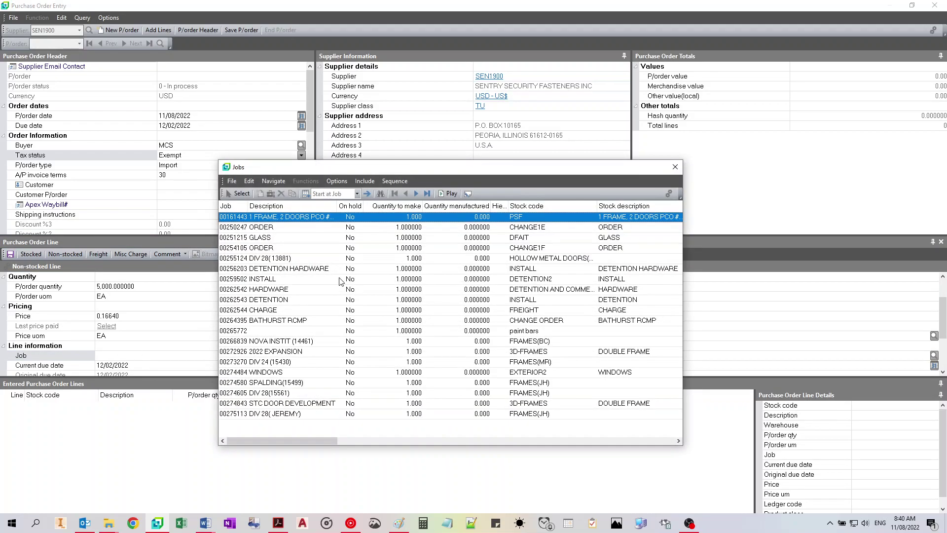
click(426, 194)
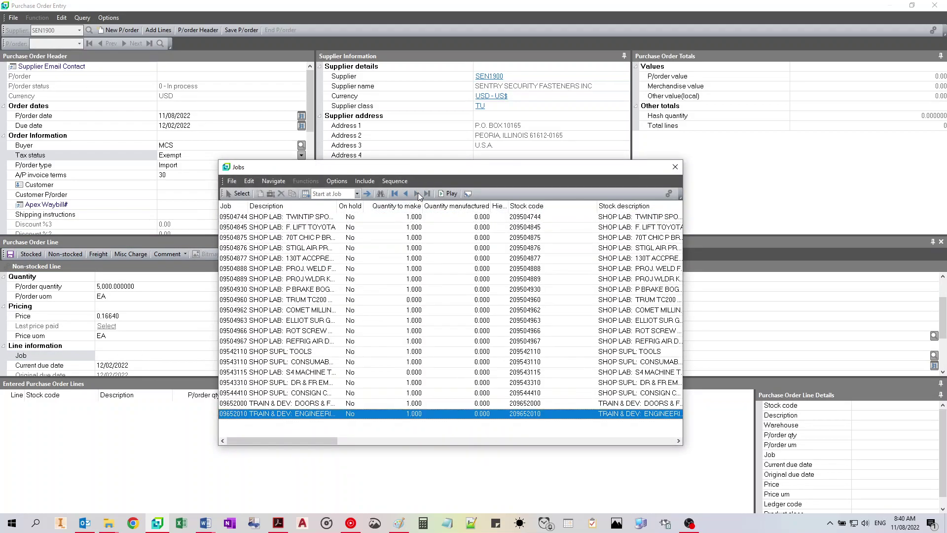
drag(337, 206, 407, 205)
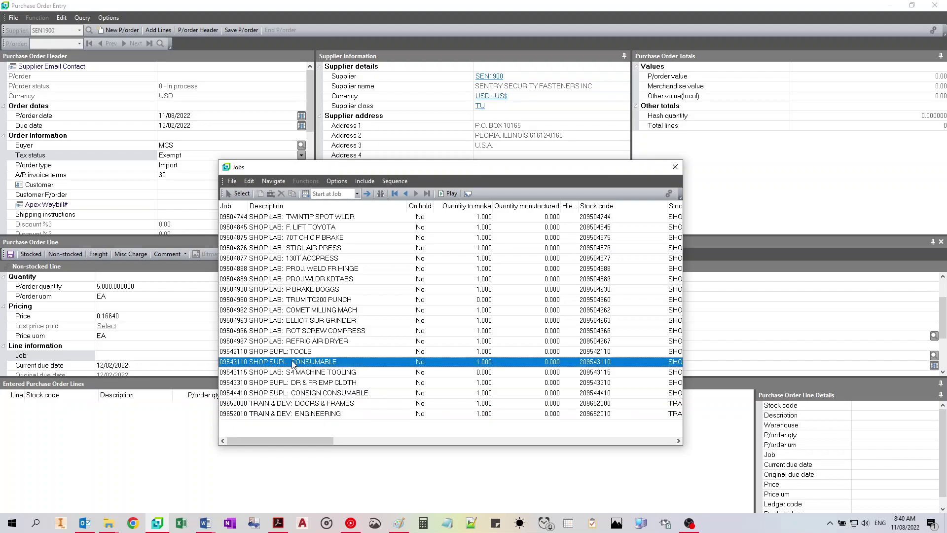
click(268, 364)
double_click(317, 364)
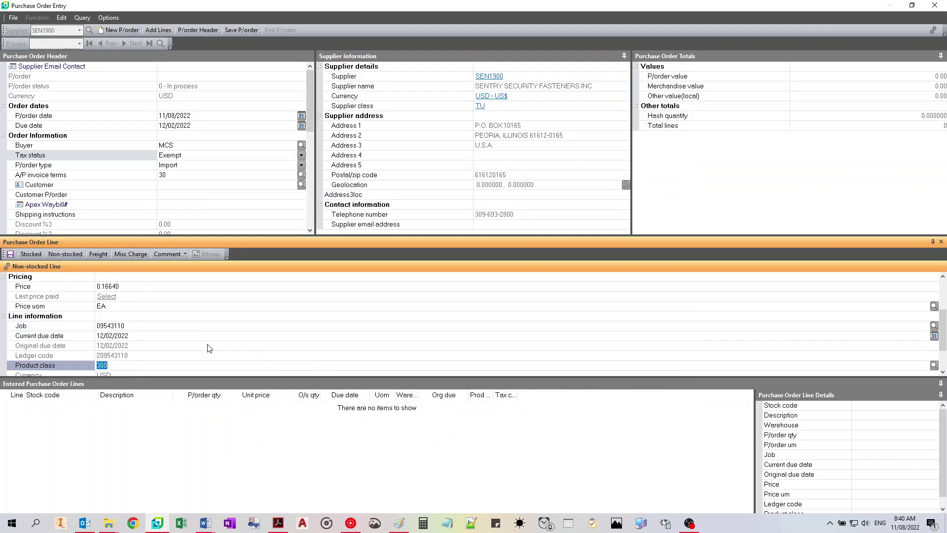
key(Tab)
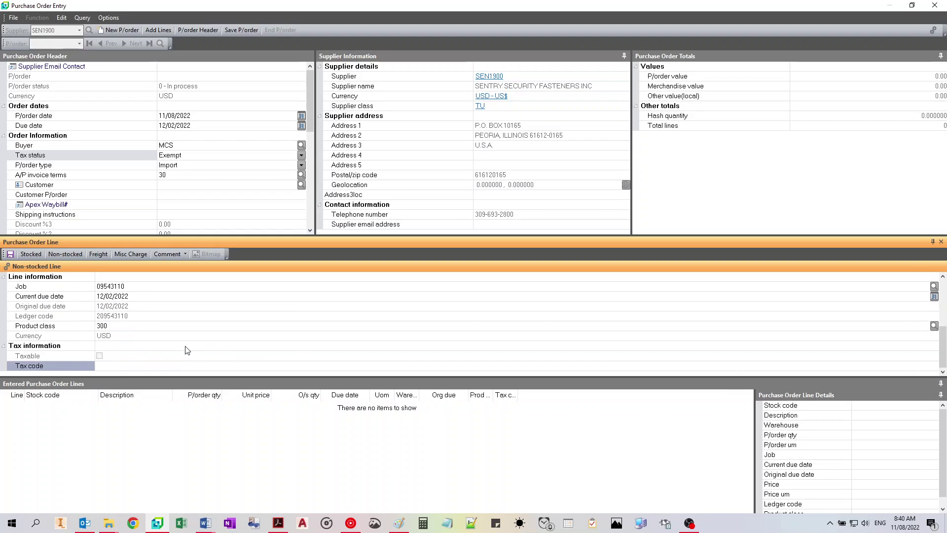
- Save line 1 to purchase order 193351 and verify the 832.00 order total
click(10, 255)
click(500, 262)
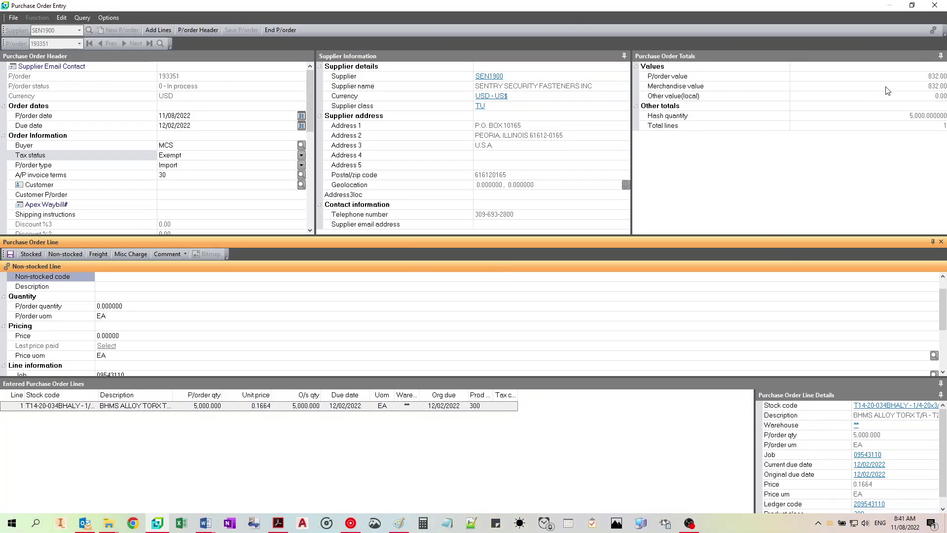
click(931, 79)
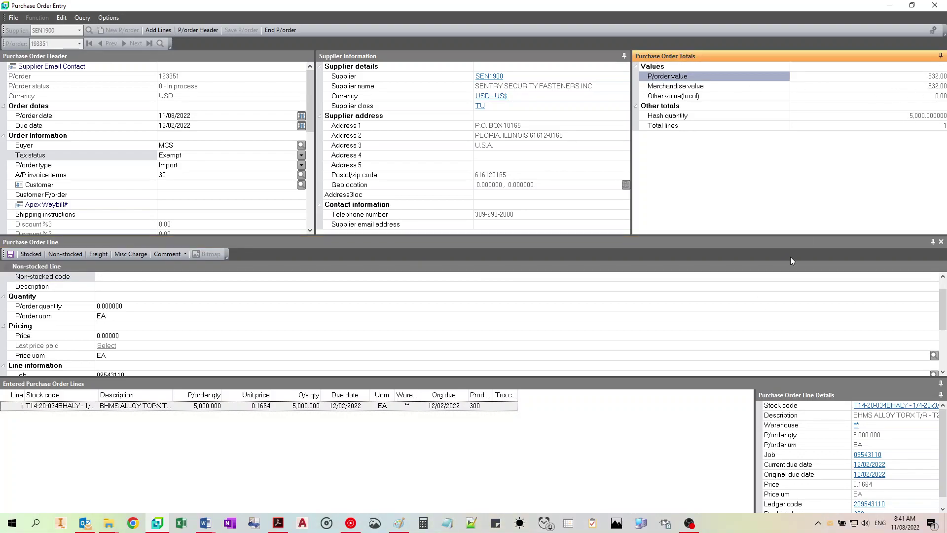
- Check the totals against the PDF quote, then end purchase order 193351
click(277, 524)
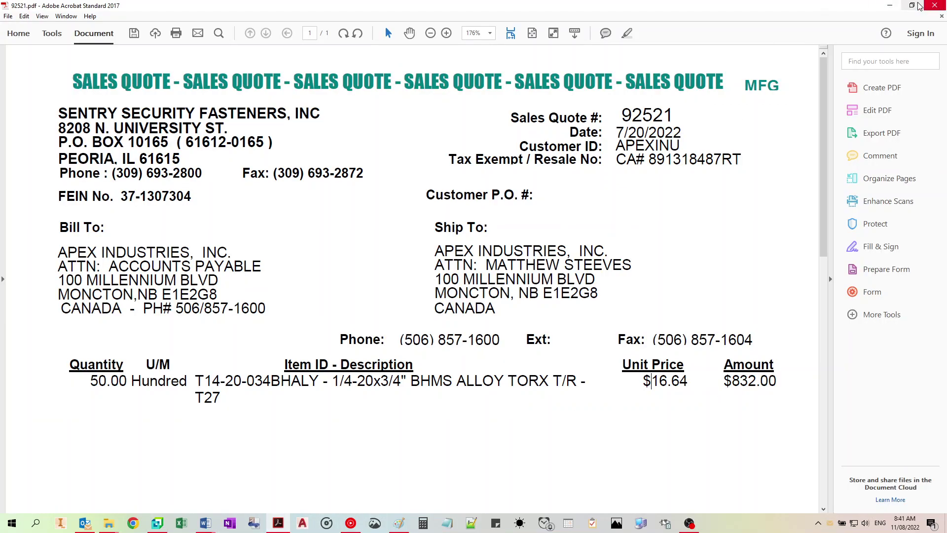
click(889, 6)
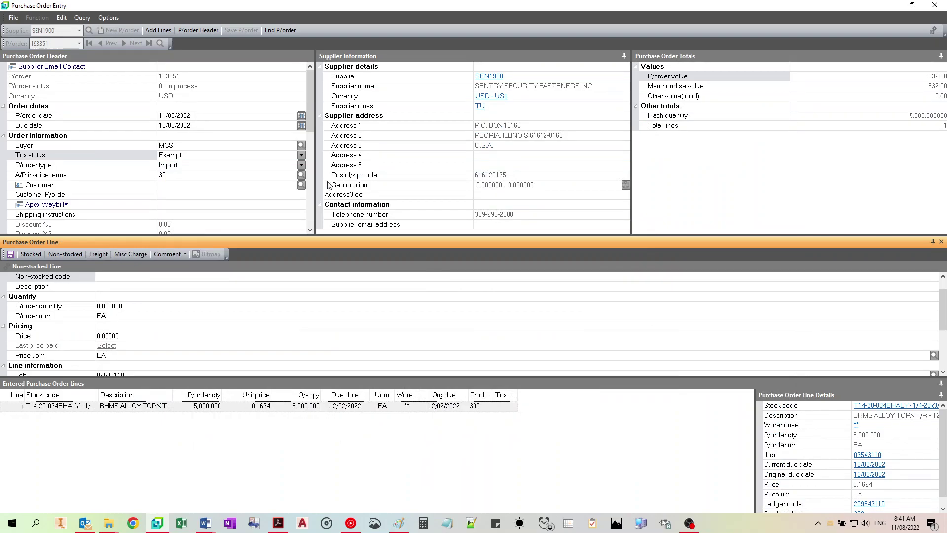
click(281, 31)
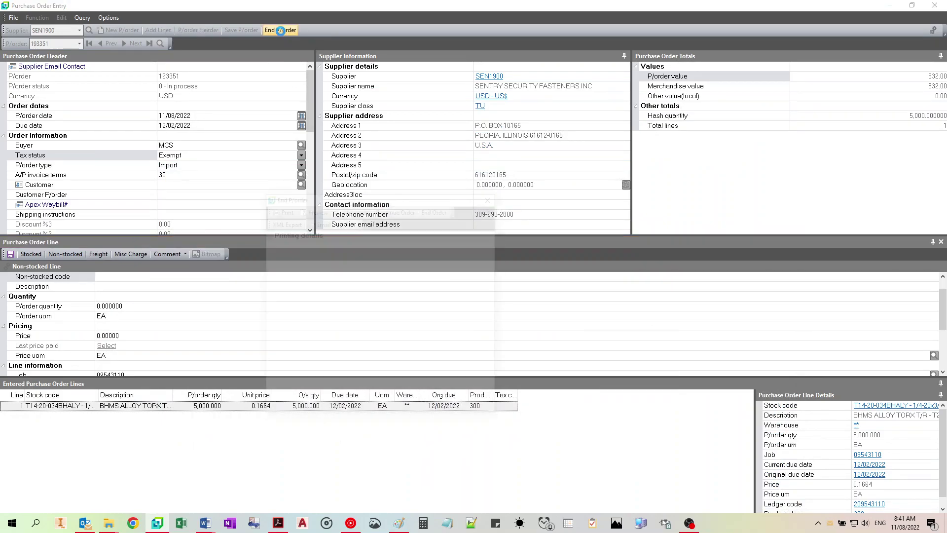
- Print the finished order to a PDF file named PO-193351
click(280, 210)
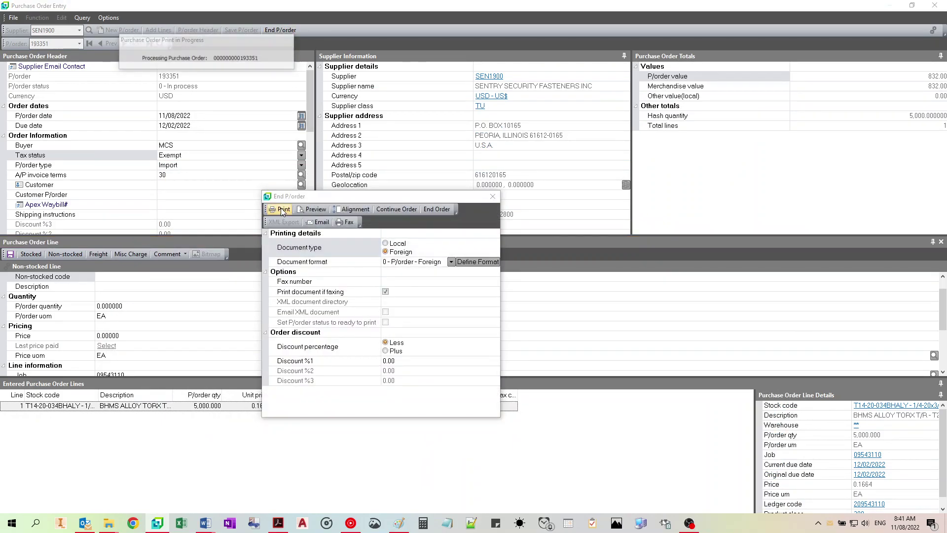
click(250, 238)
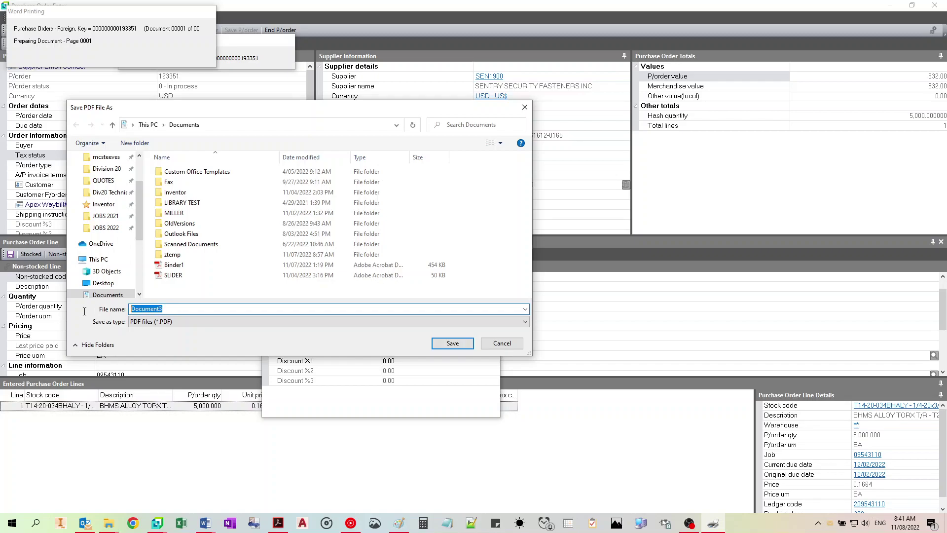
text(PO-193351)
key(Return)
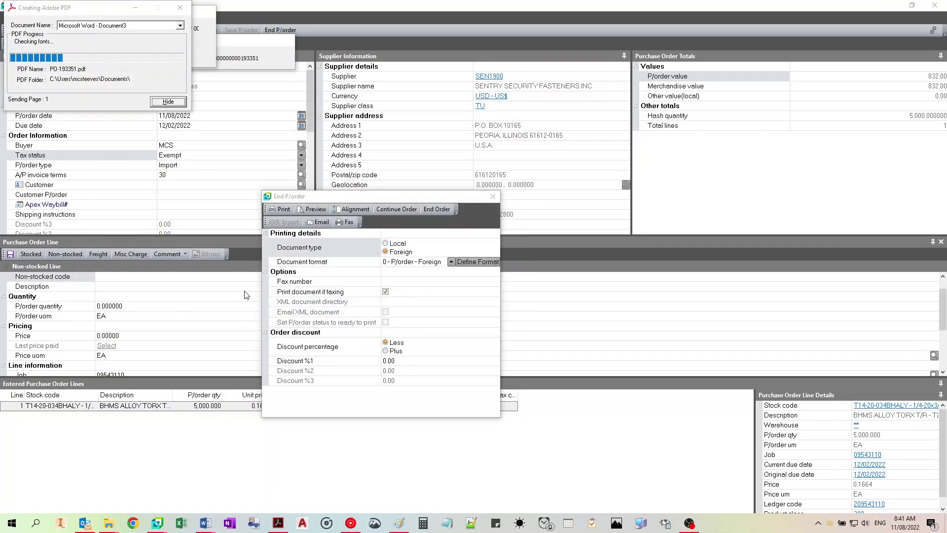